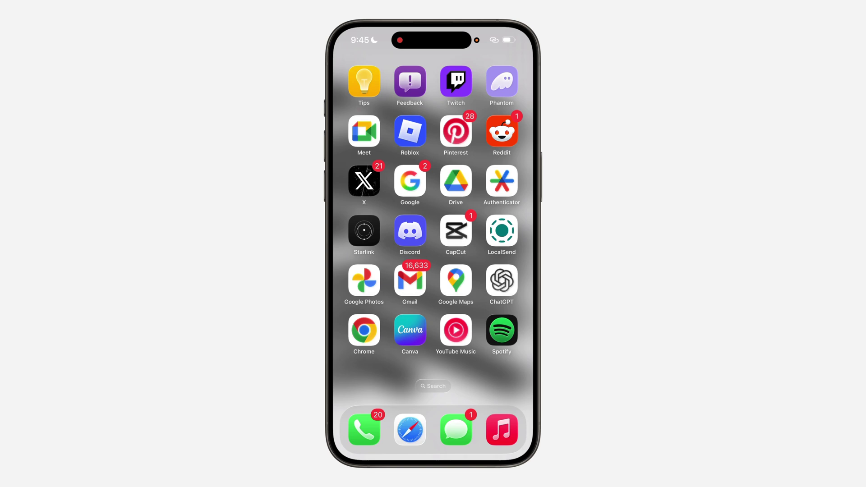
Launch Starlink and open Settings, showing the router as unreachable with a factory reset option.
click(364, 231)
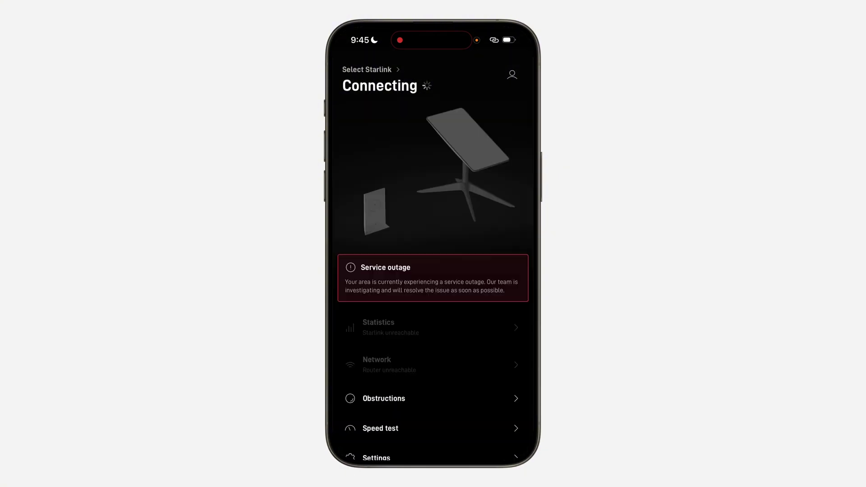
scroll(433, 304, down, 3)
click(376, 362)
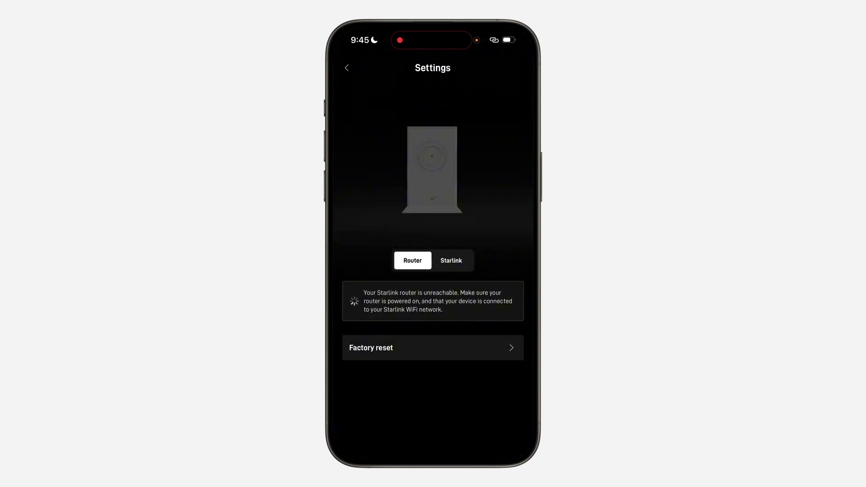
View the dish status showing it unreachable, then exit Starlink to the home screen.
click(452, 261)
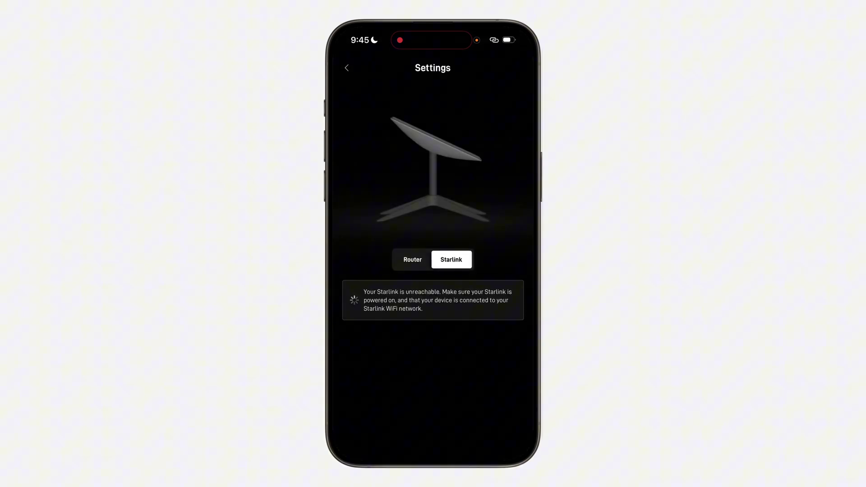
click(346, 69)
drag(433, 461, 434, 304)
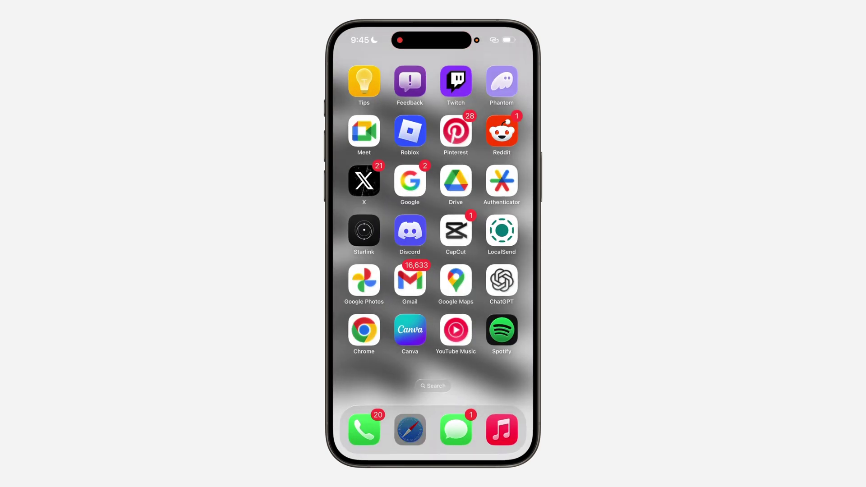
Open the Google search asking whether Starlink is down right now.
click(410, 181)
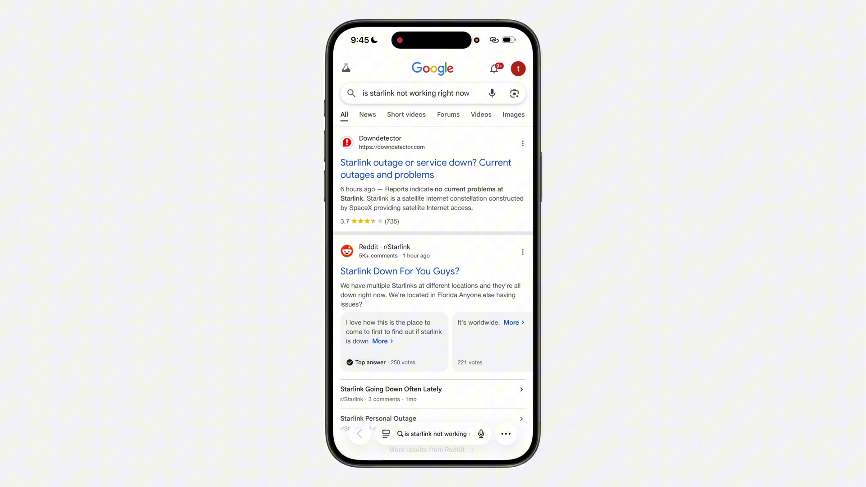
scroll(433, 270, down, 2)
scroll(433, 272, up, 2)
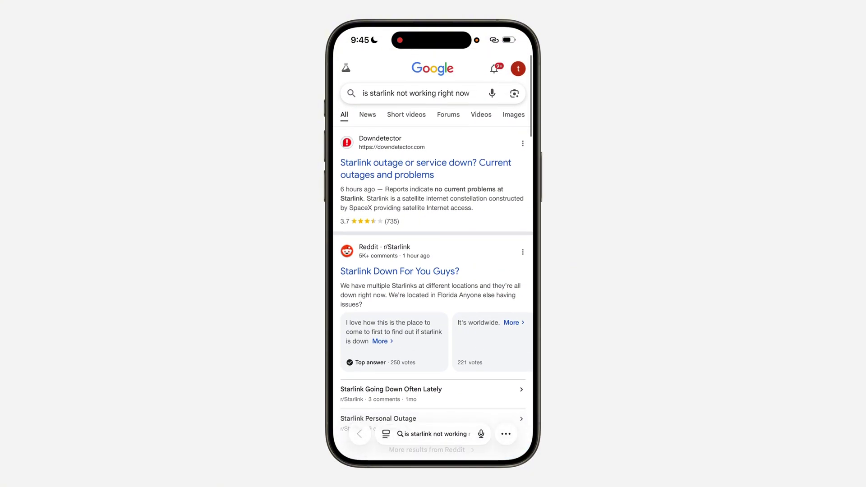
scroll(433, 271, down, 2)
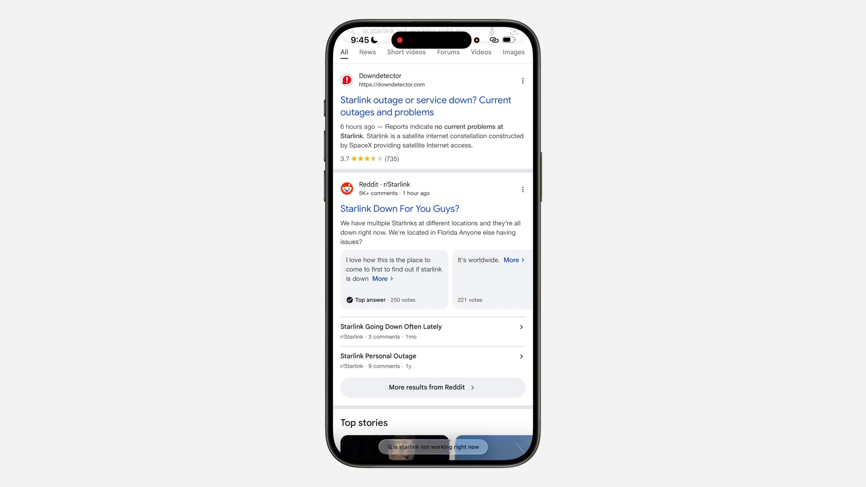
scroll(433, 271, down, 2)
scroll(433, 271, up, 3)
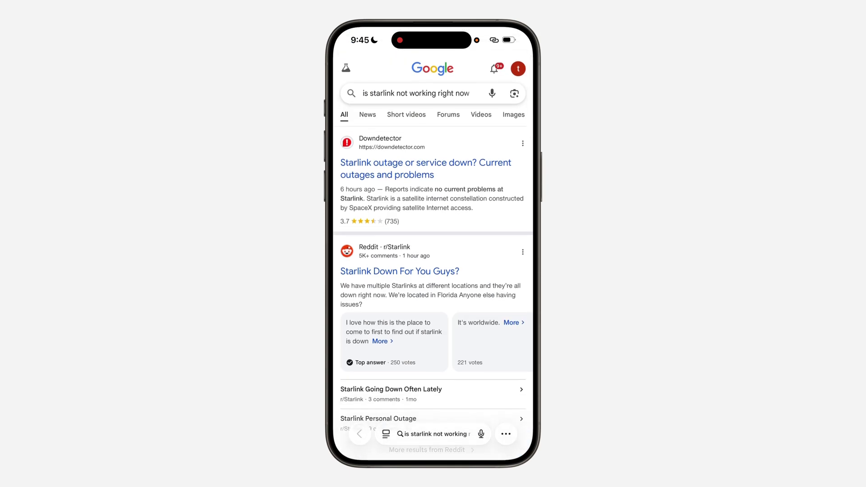
scroll(434, 271, down, 2)
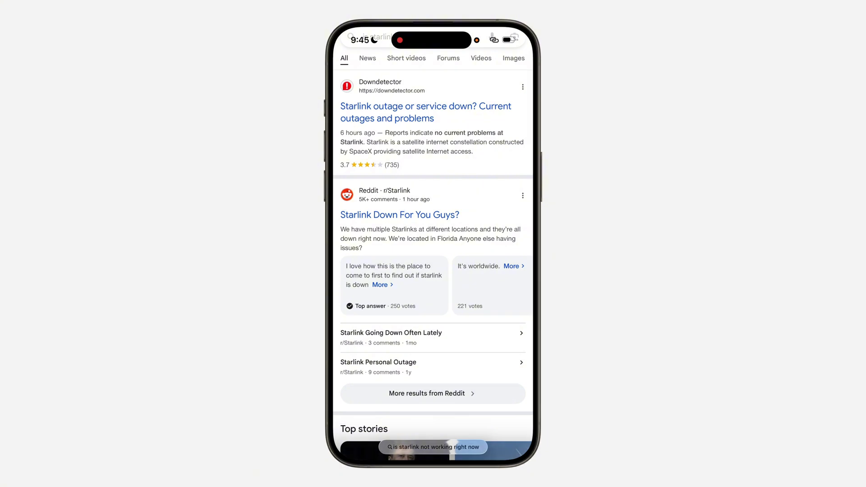
scroll(433, 271, down, 3)
scroll(433, 271, up, 2)
scroll(434, 271, up, 1)
scroll(433, 271, down, 3)
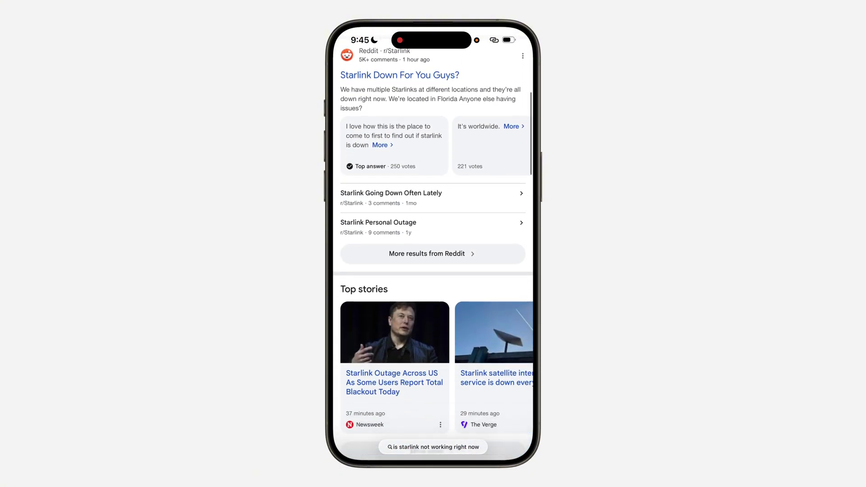
scroll(433, 244, down, 3)
scroll(433, 230, right, 3)
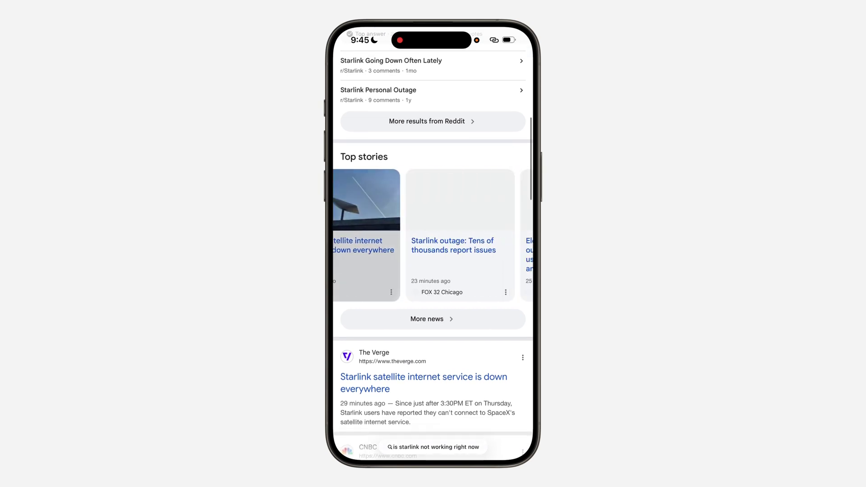
scroll(433, 234, left, 3)
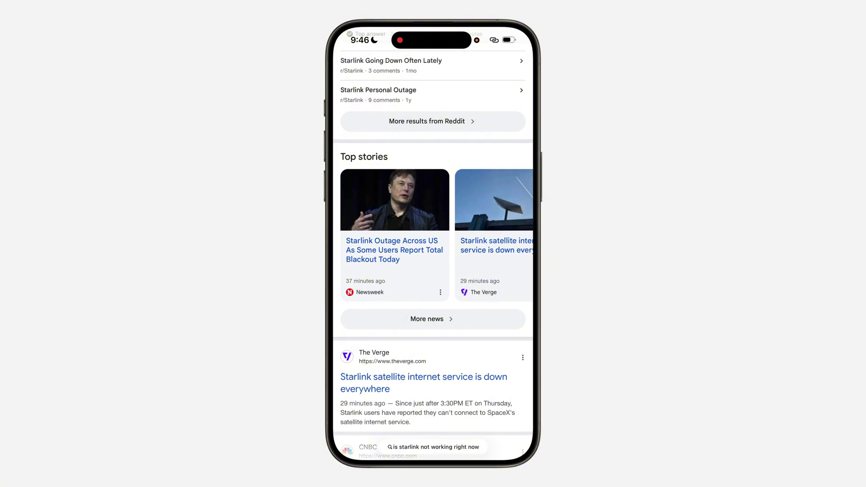
scroll(434, 243, up, 5)
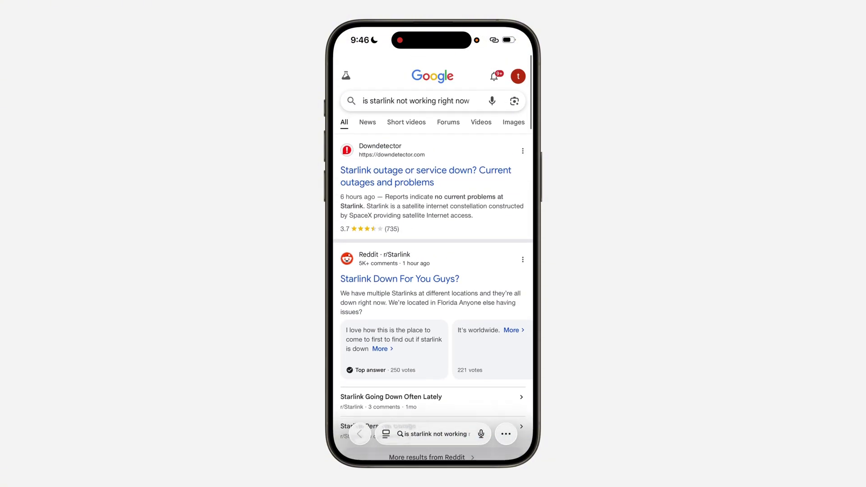
scroll(433, 244, down, 2)
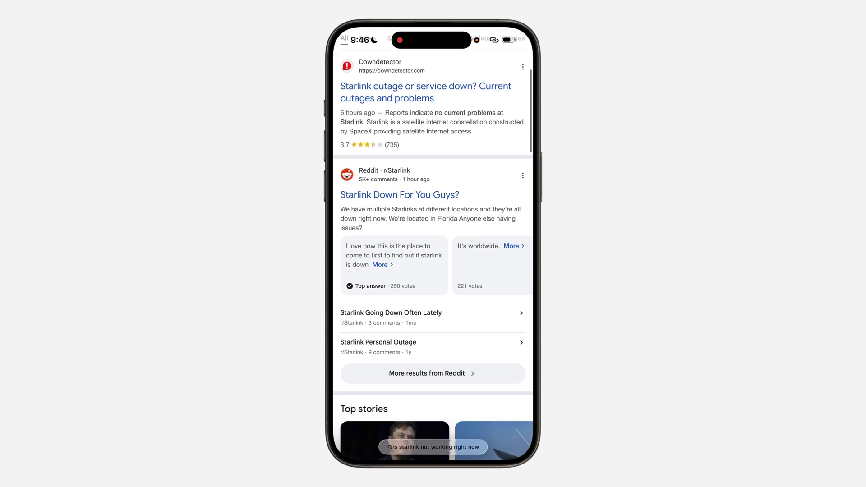
scroll(433, 244, up, 1)
scroll(433, 244, down, 1)
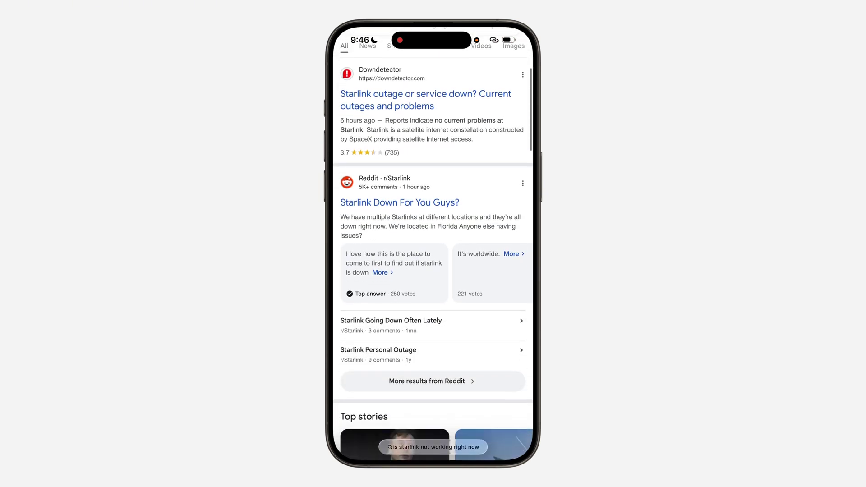
scroll(433, 244, down, 1)
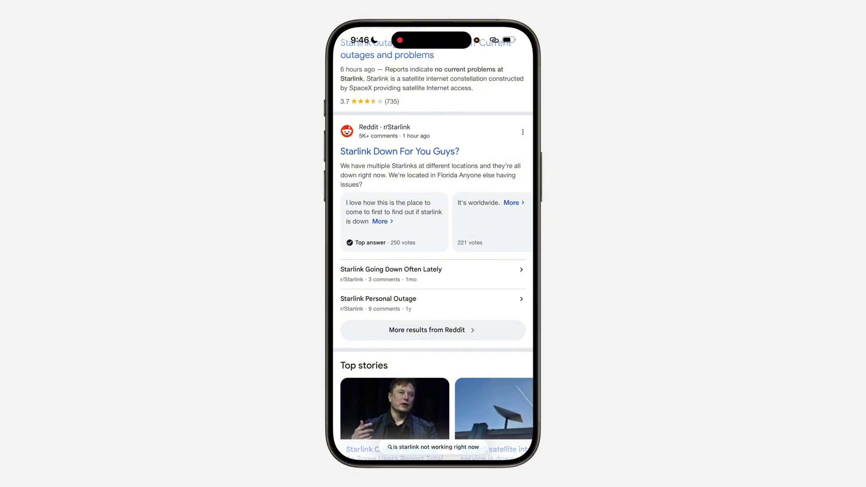
Close the Starlink outage search results and go back to the home screen.
drag(434, 460, 433, 271)
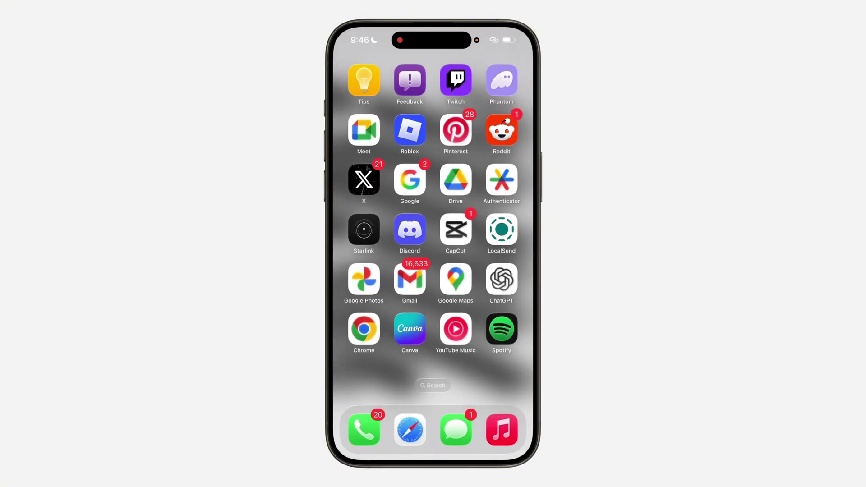